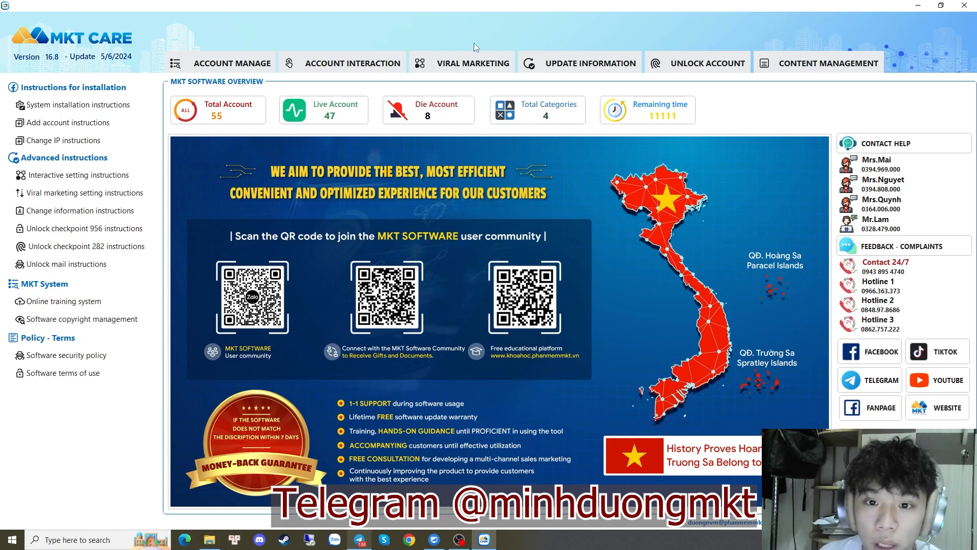
Open the group commenting feature under viral marketing and load the accounts of category 10 Nick Nuôi IG.
left_click(460, 60)
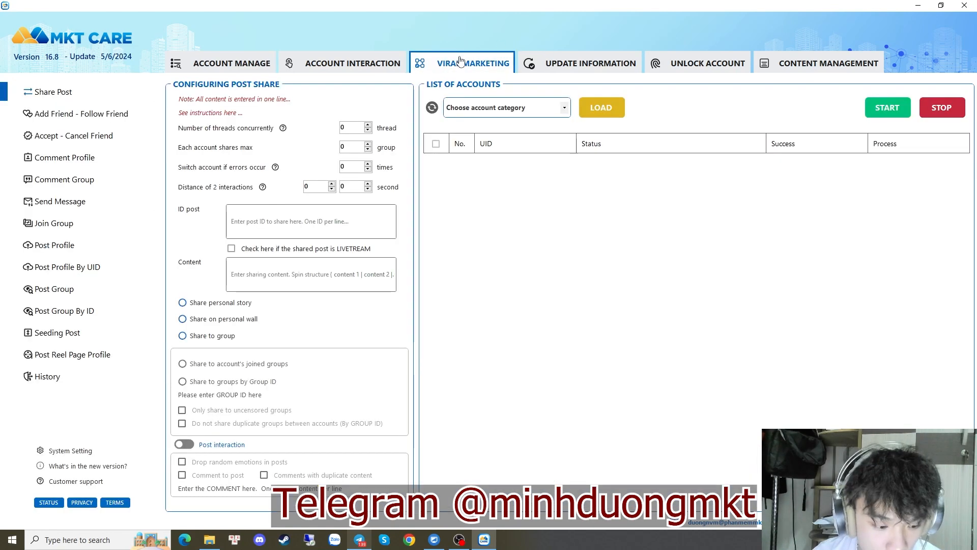
left_click(89, 186)
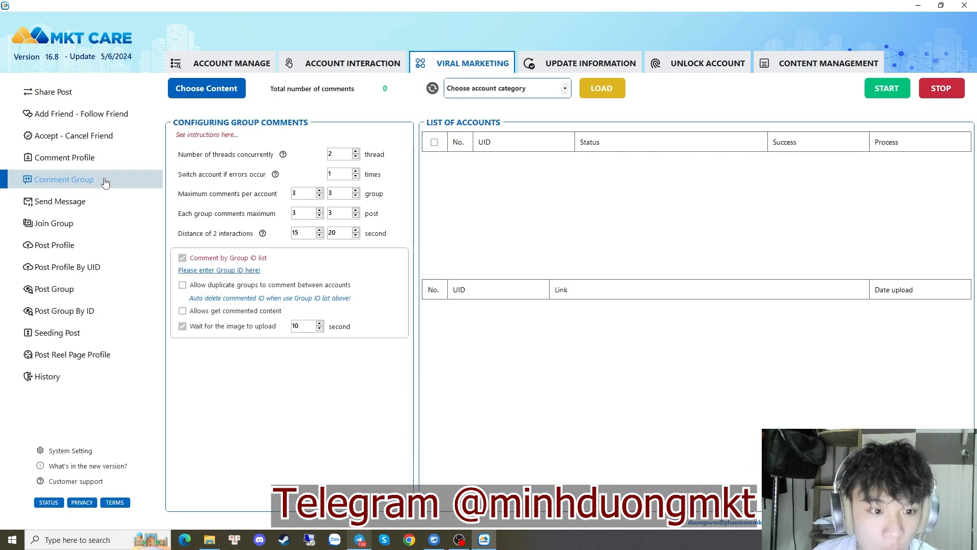
left_click(565, 88)
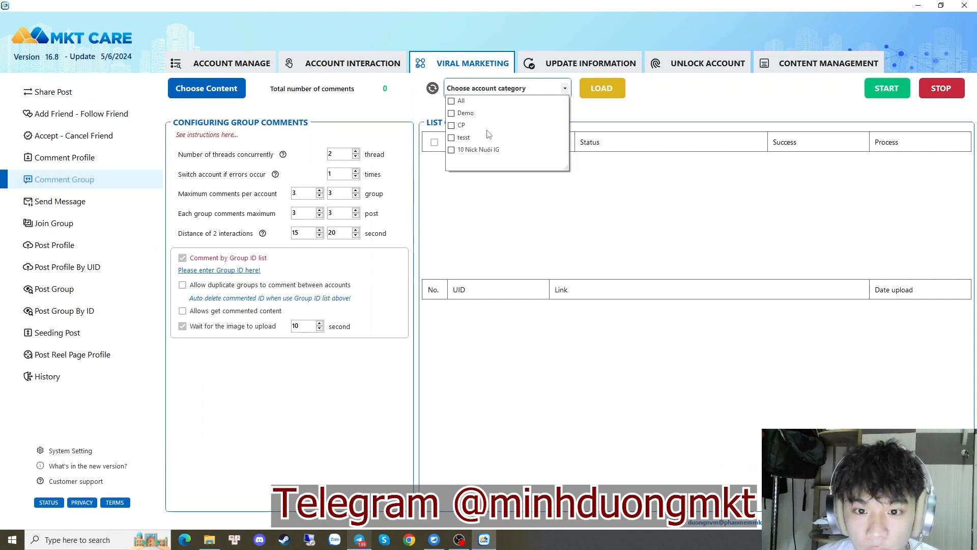
left_click(478, 150)
left_click(611, 228)
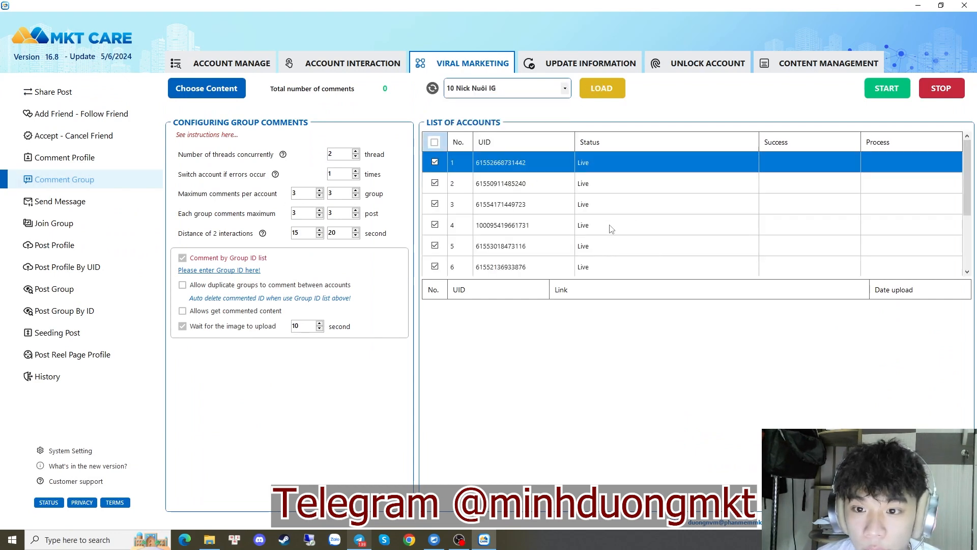
Look through the whole list of loaded accounts and their statuses.
left_click_drag(535, 162, 614, 383)
left_click(490, 200)
left_click_drag(536, 249, 511, 133)
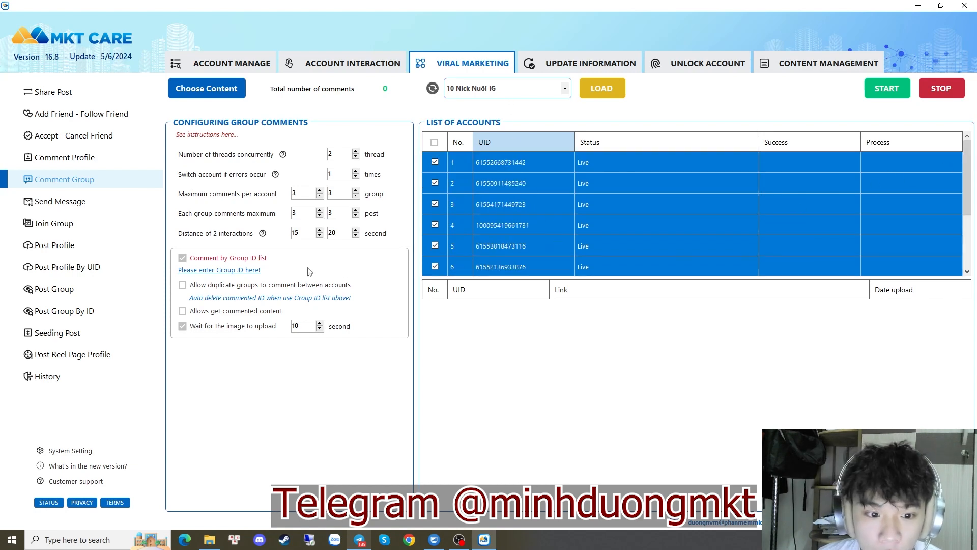
scroll(567, 183, "down", 2)
left_click(585, 204)
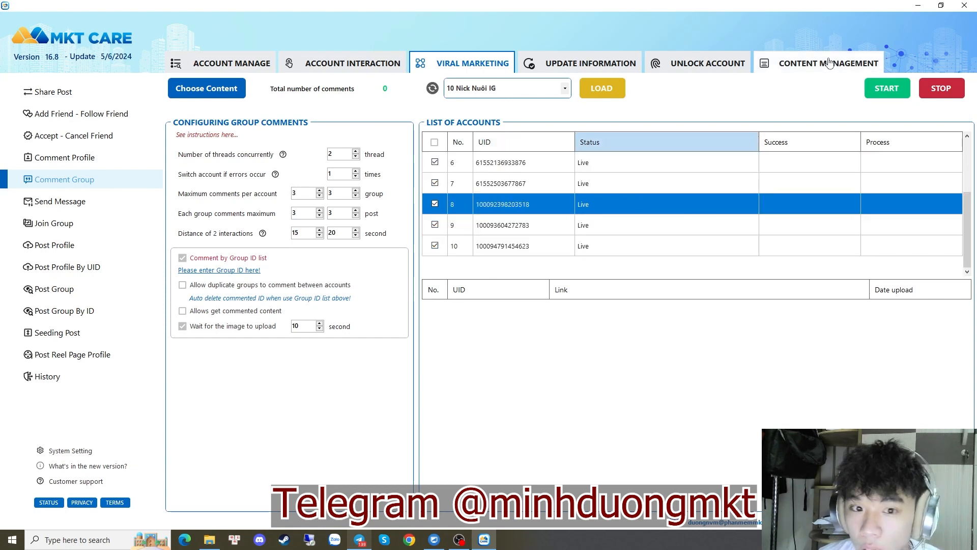
Load the stored articles in the comment content selection, look them over, and close the selection without saving.
left_click(224, 88)
left_click(249, 186)
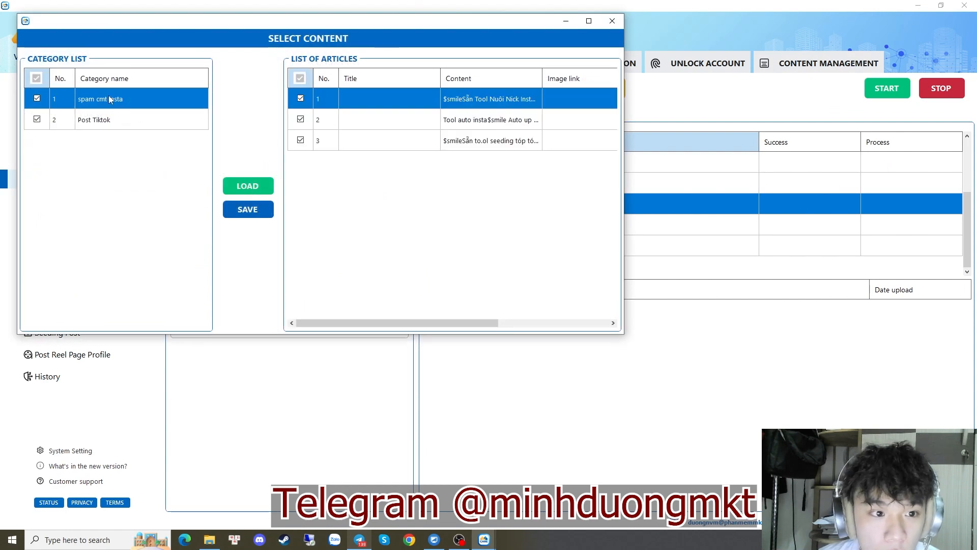
left_click(612, 21)
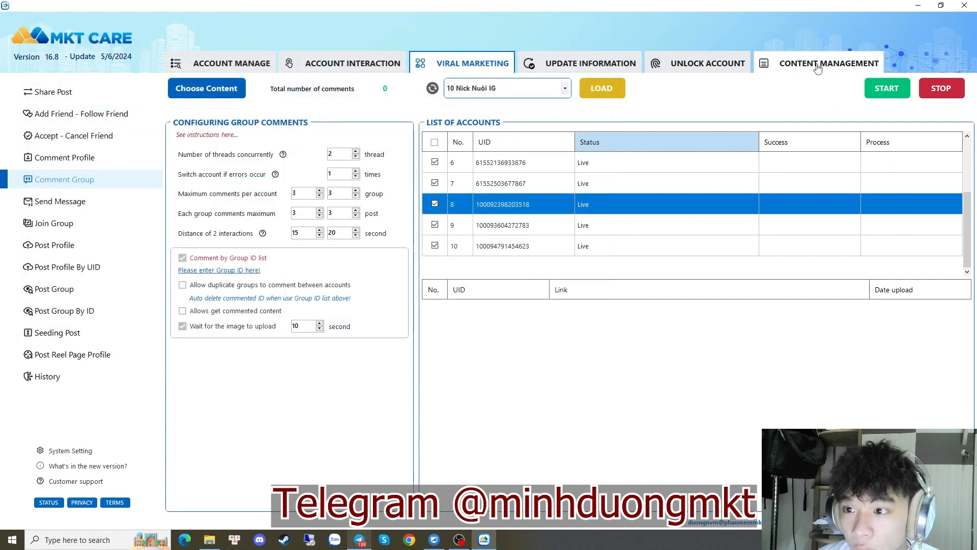
Begin a new content entry with images in category spam cmt insta, using the text "content".
left_click(66, 121)
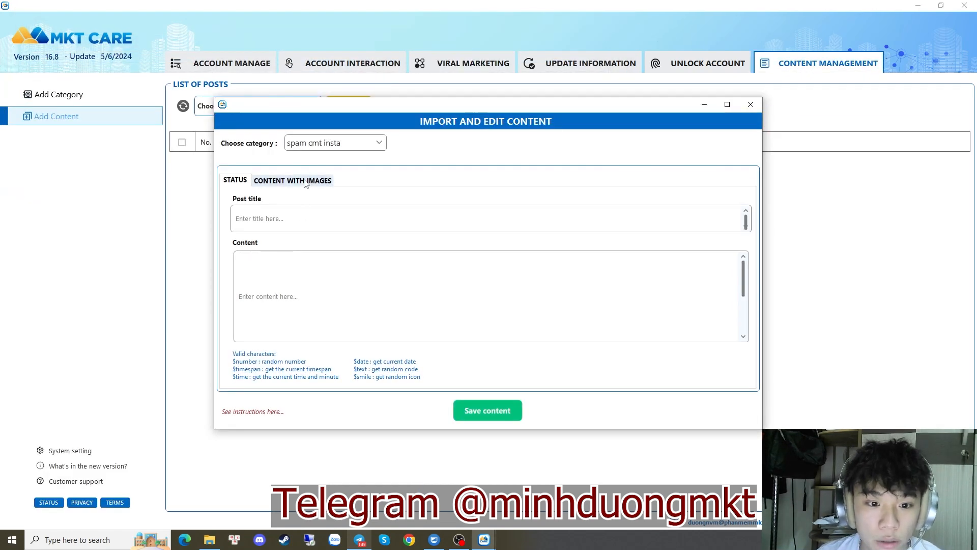
left_click(305, 181)
left_click(357, 288)
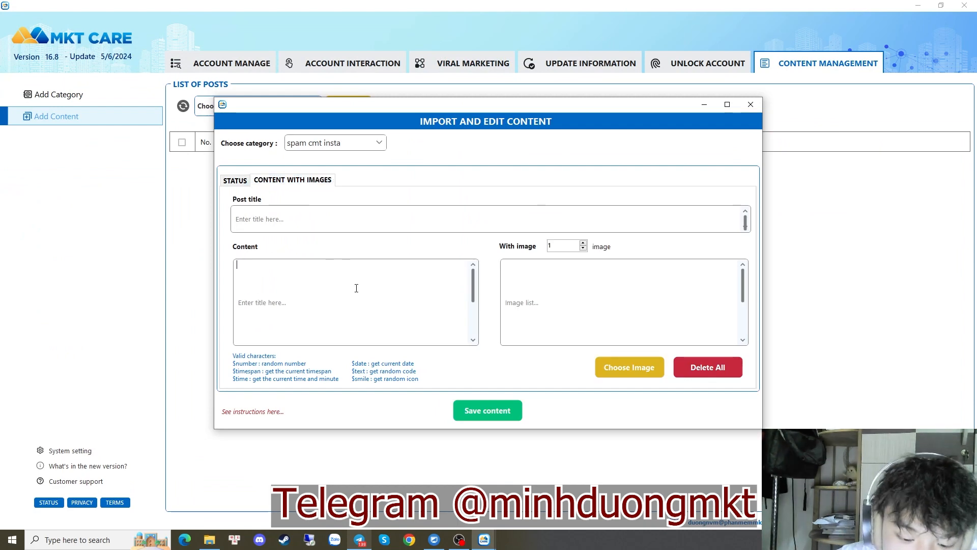
type("content")
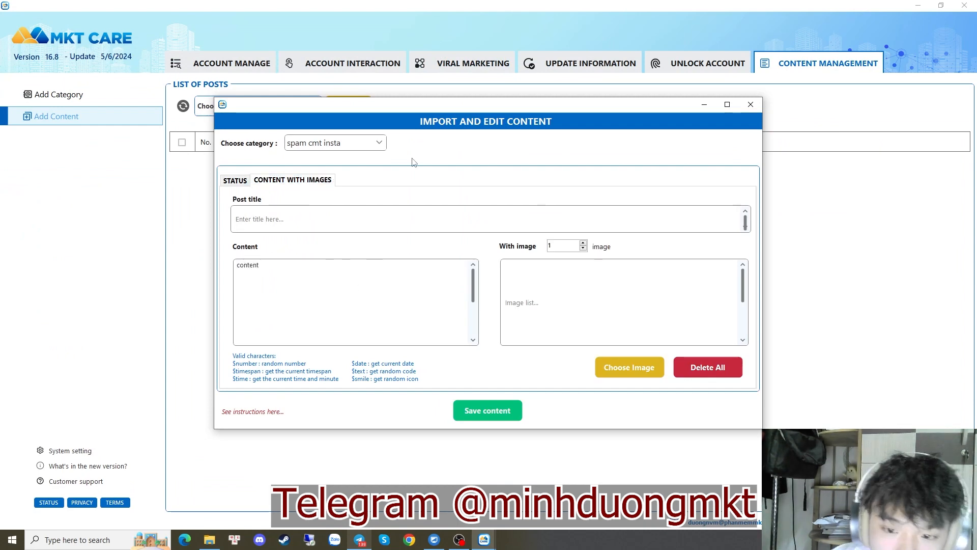
Attach the images dang bai tu dong, đăng bài tự động and phan mem facebook to the new content entry.
left_click(555, 264)
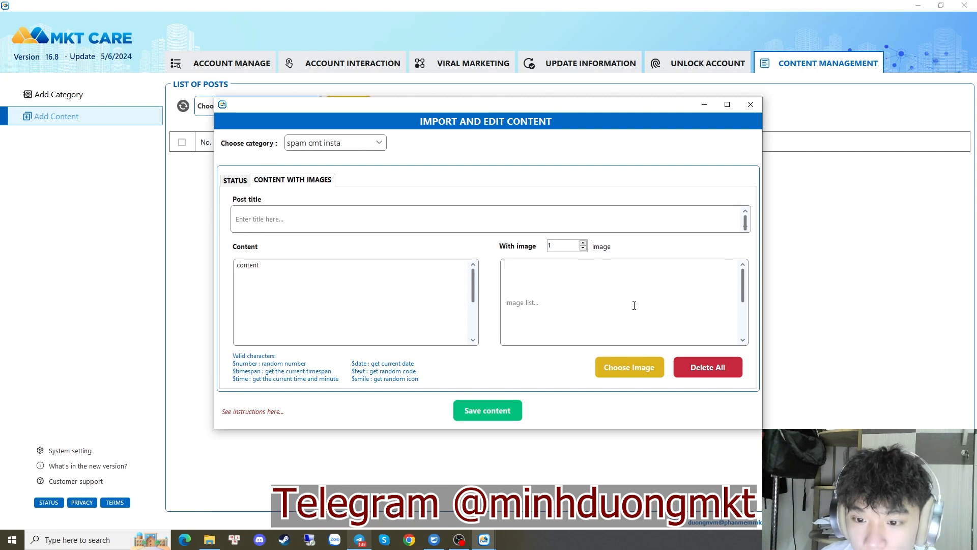
left_click(629, 367)
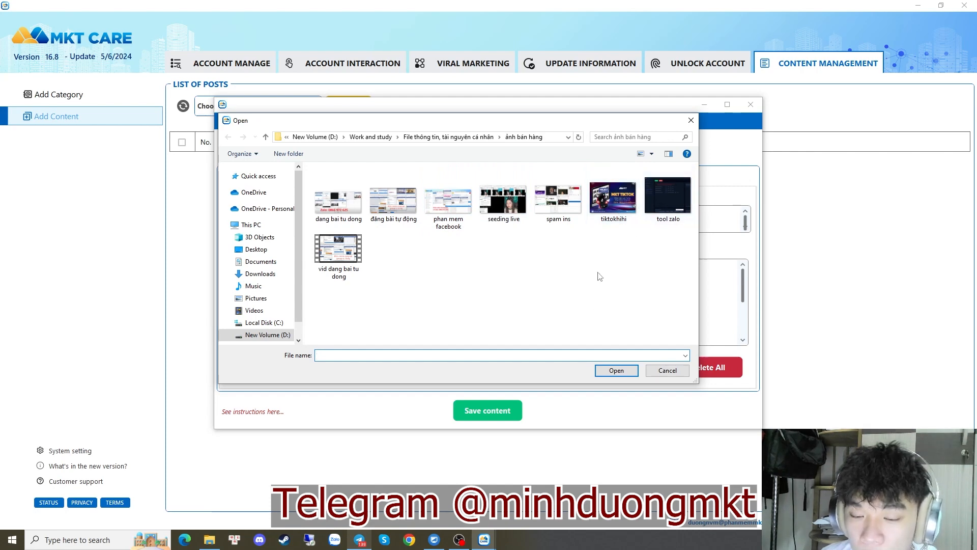
left_click(384, 203)
left_click(334, 198, "ctrl")
left_click(436, 198, "ctrl")
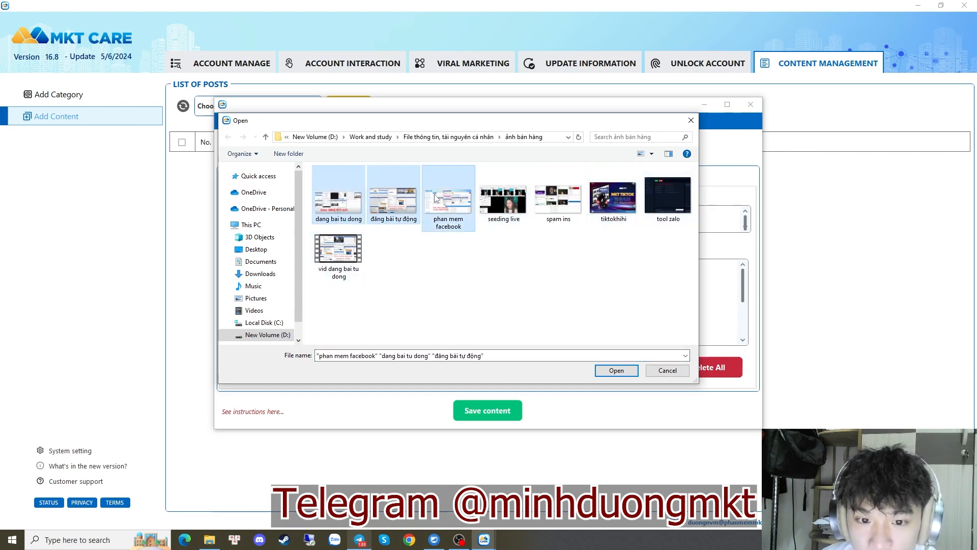
left_click(617, 370)
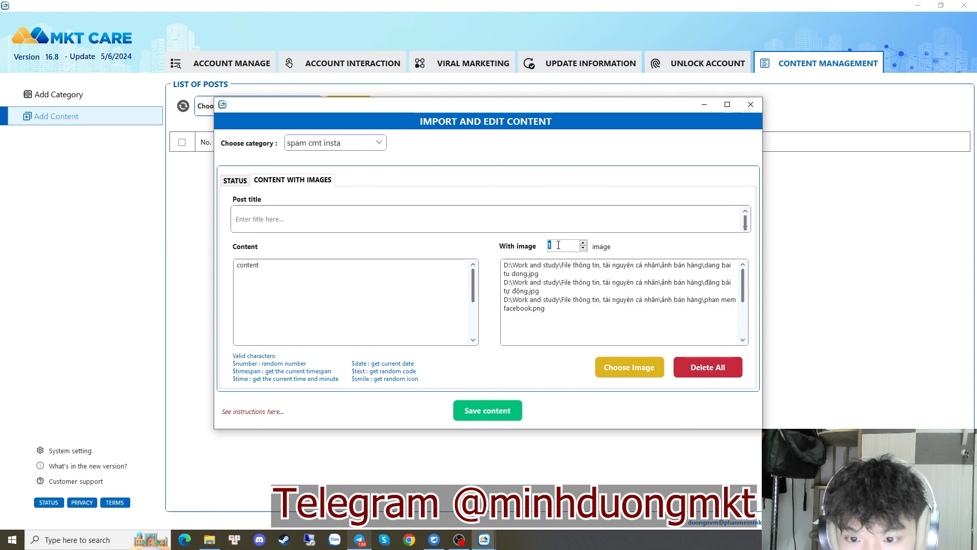
Set the new content entry to use 3 images and close its form.
type("3")
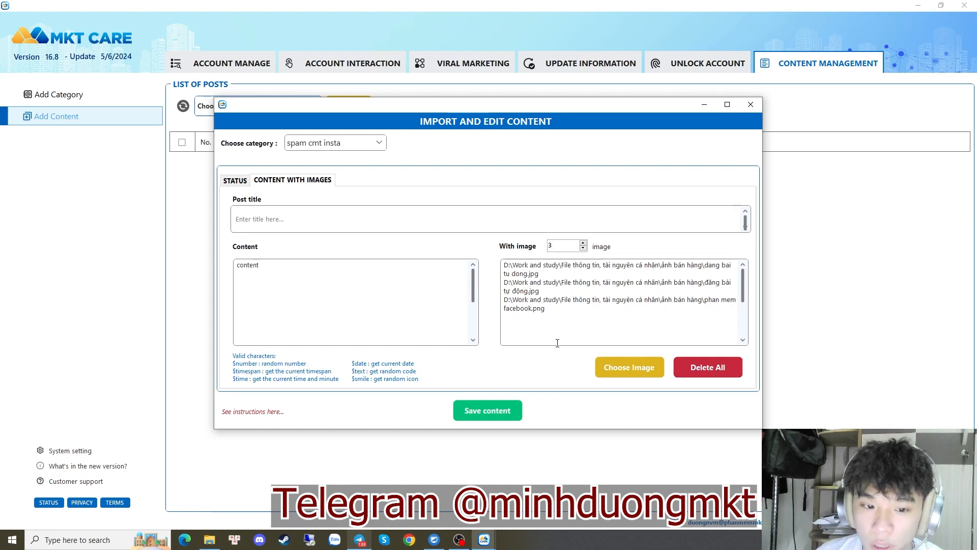
left_click(476, 415)
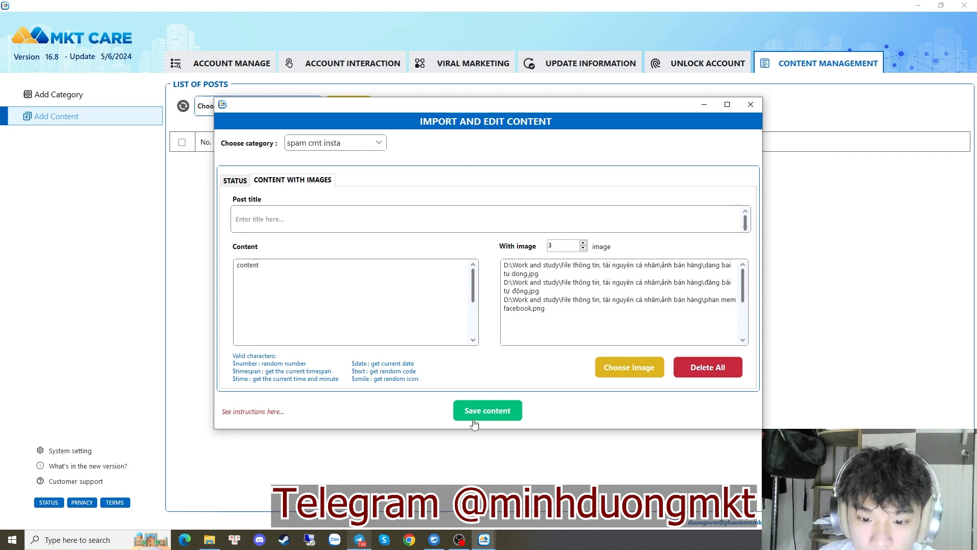
left_click(751, 104)
Return to group commenting, load the stored articles for the comment content, and deselect all of them.
left_click(441, 73)
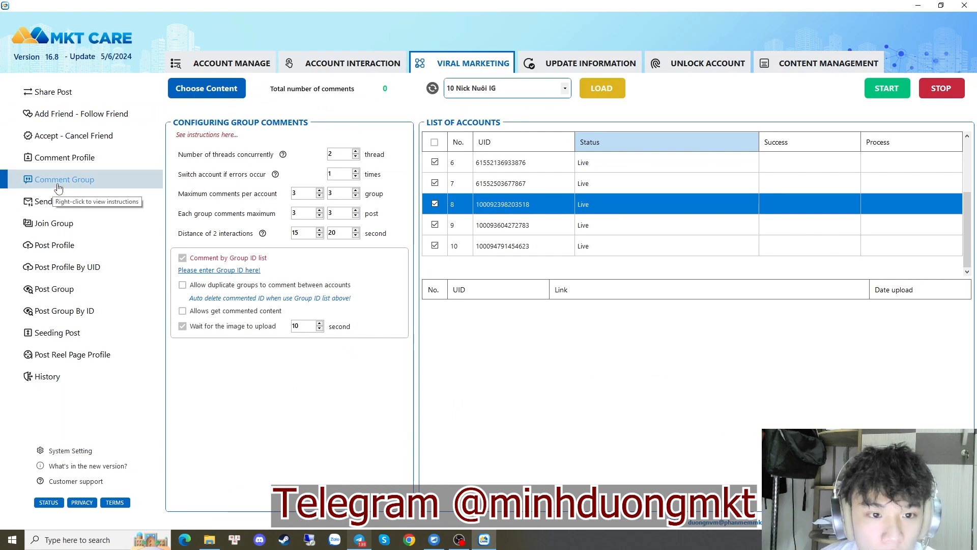
left_click(224, 93)
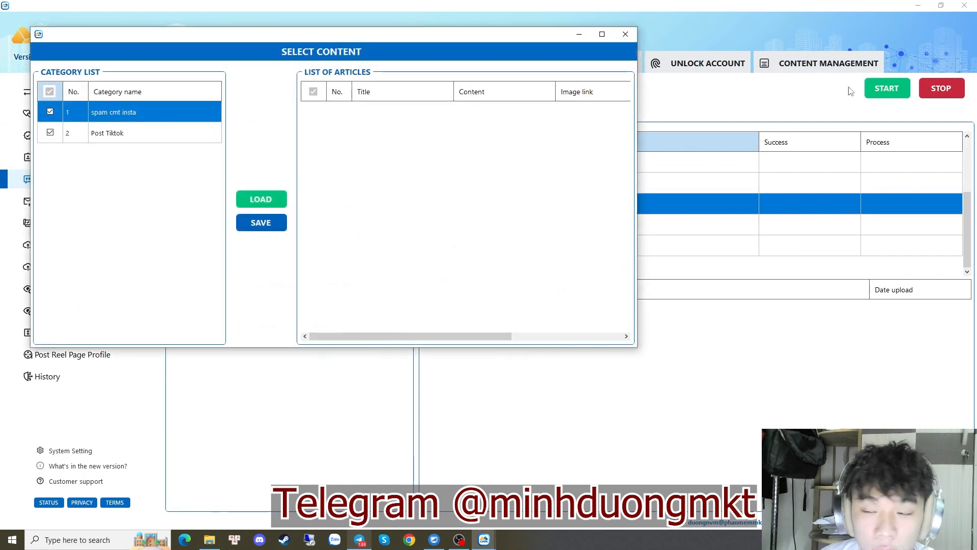
left_click(267, 204)
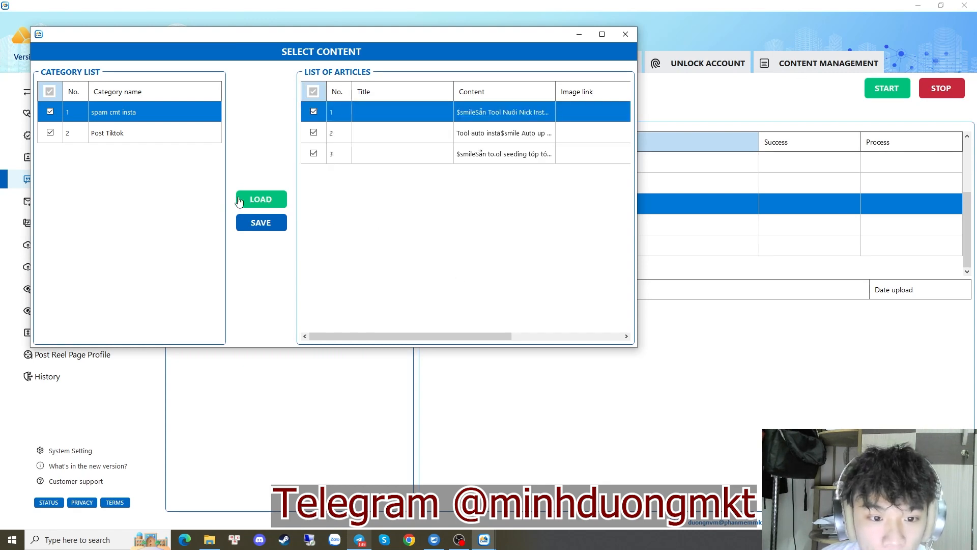
left_click_drag(473, 113, 511, 174)
left_click(475, 138)
left_click(313, 93)
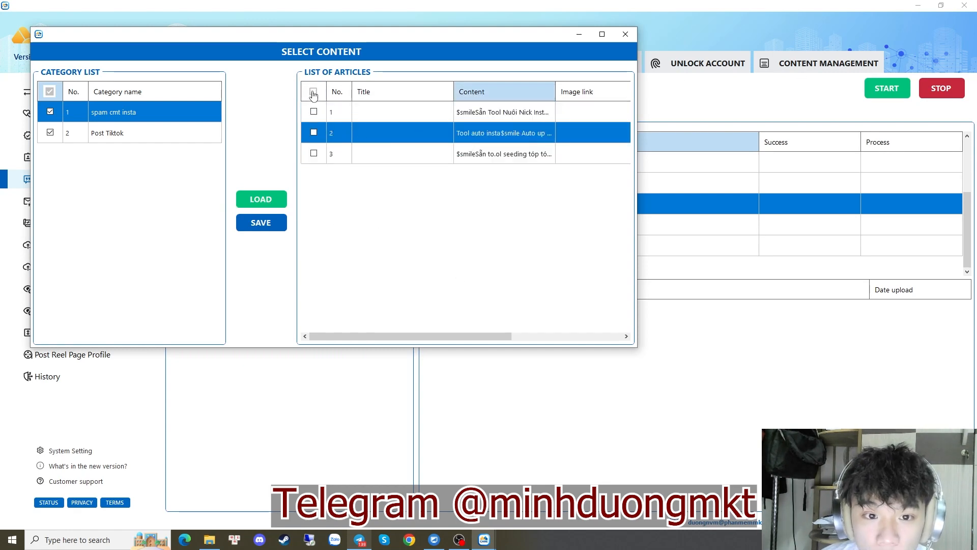
Include only articles 1 and 2 and save them as the group comment content.
left_click(440, 152)
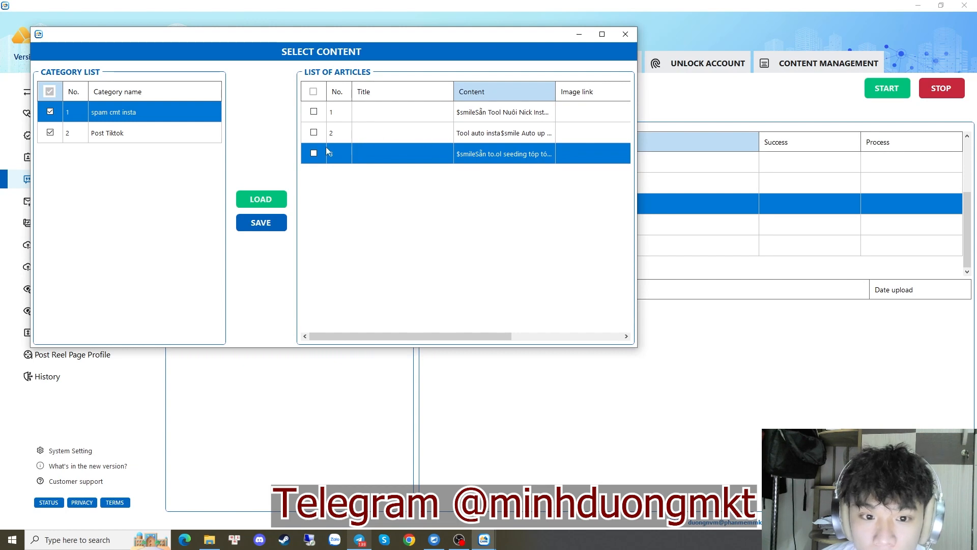
left_click(314, 152)
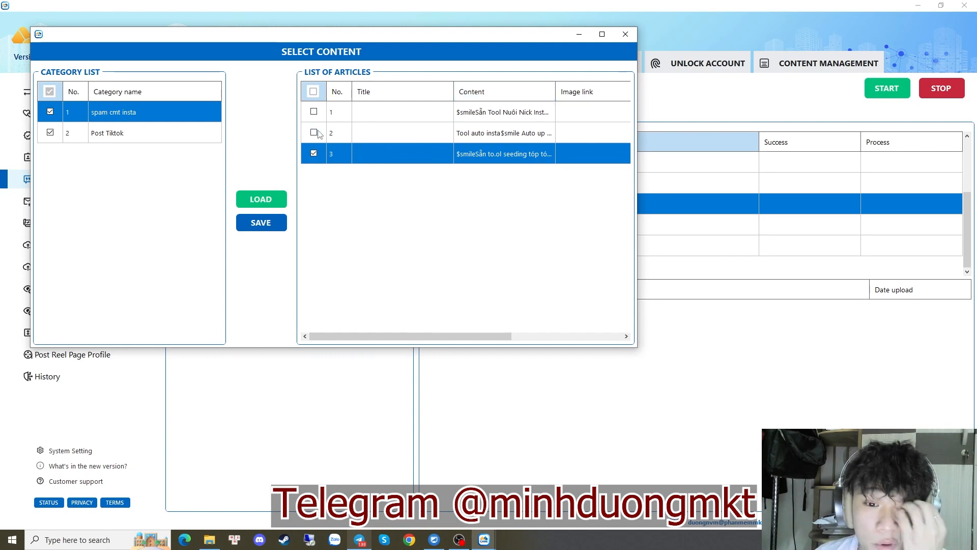
left_click(314, 133)
left_click(314, 133)
left_click(314, 112)
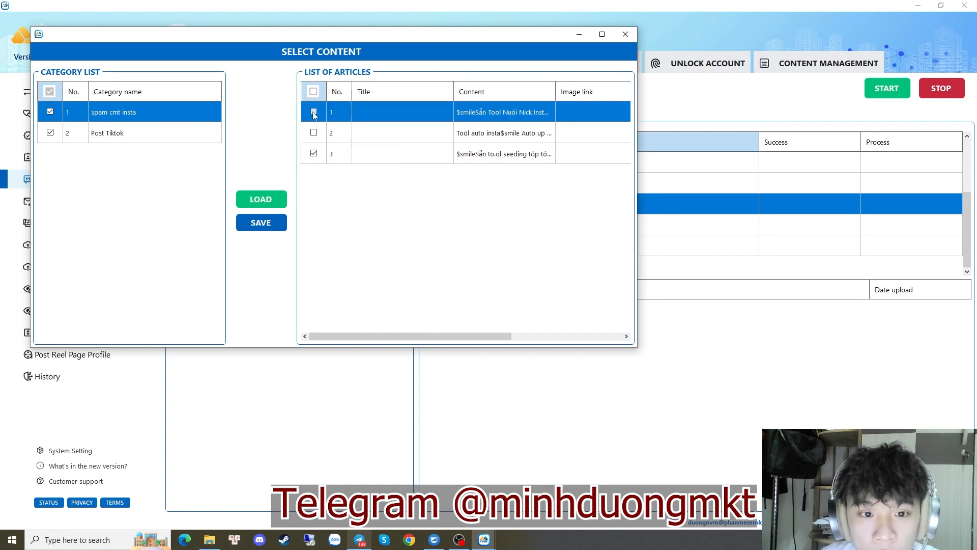
left_click(314, 111)
left_click(314, 133)
left_click(314, 153)
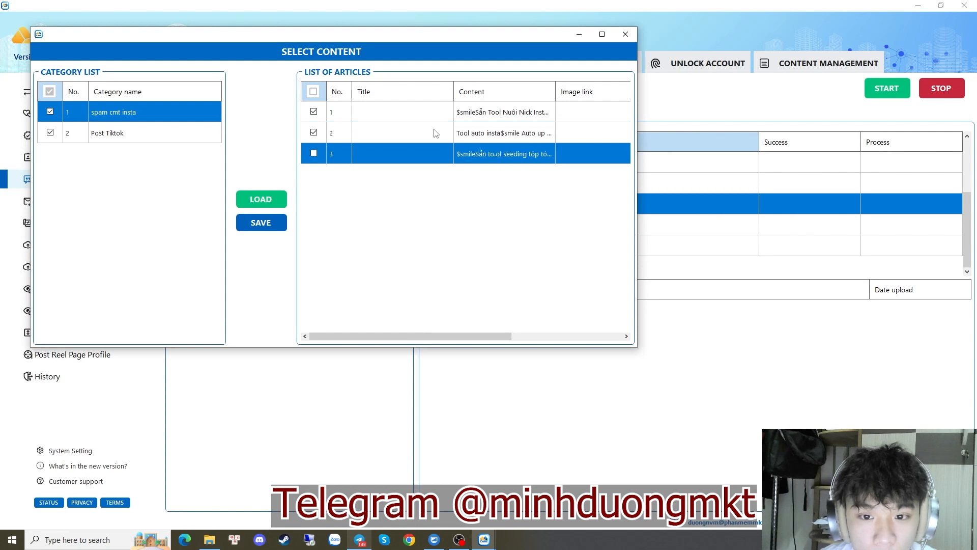
left_click(458, 141)
left_click(352, 116)
left_click(337, 133)
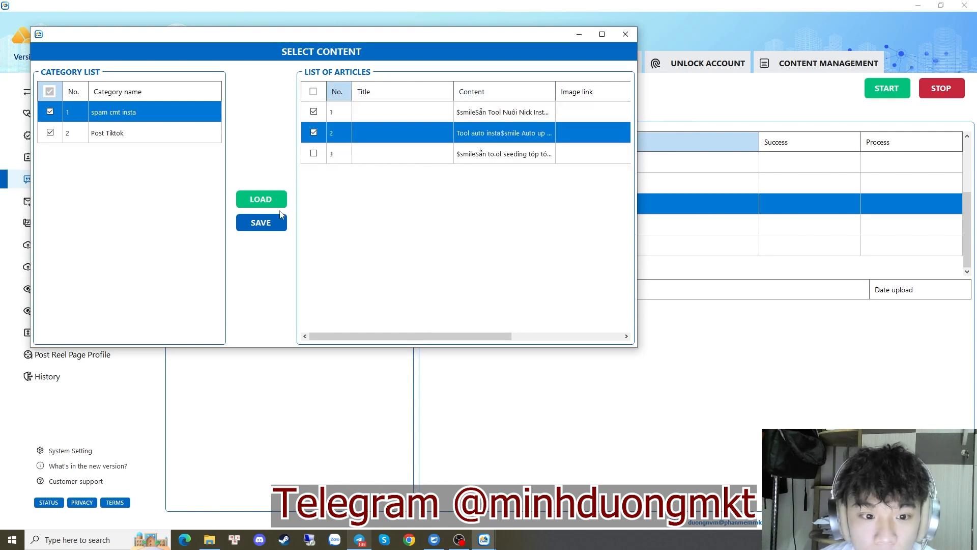
left_click(262, 223)
left_click_drag(444, 201, 501, 335)
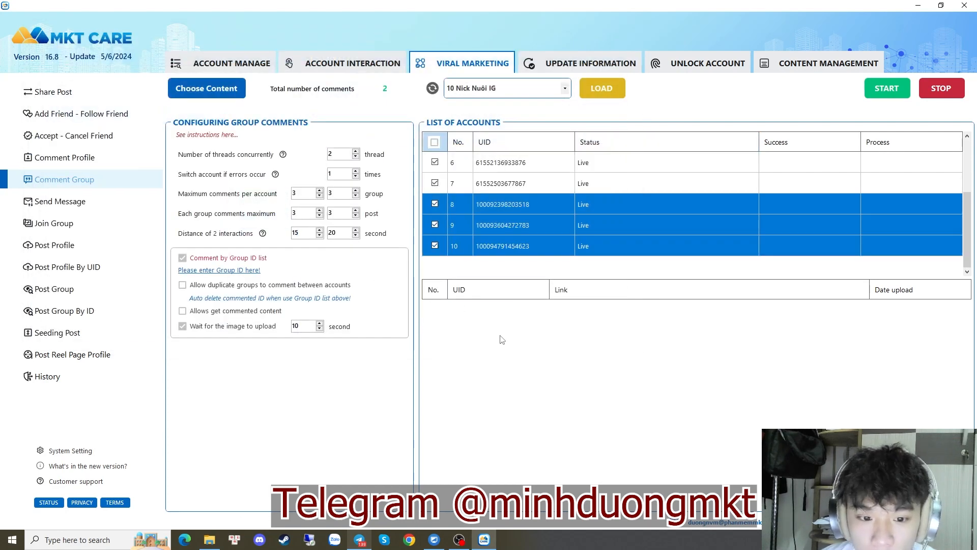
Open the file of target group IDs, review its one-per-line entries, and close it.
left_click(234, 272)
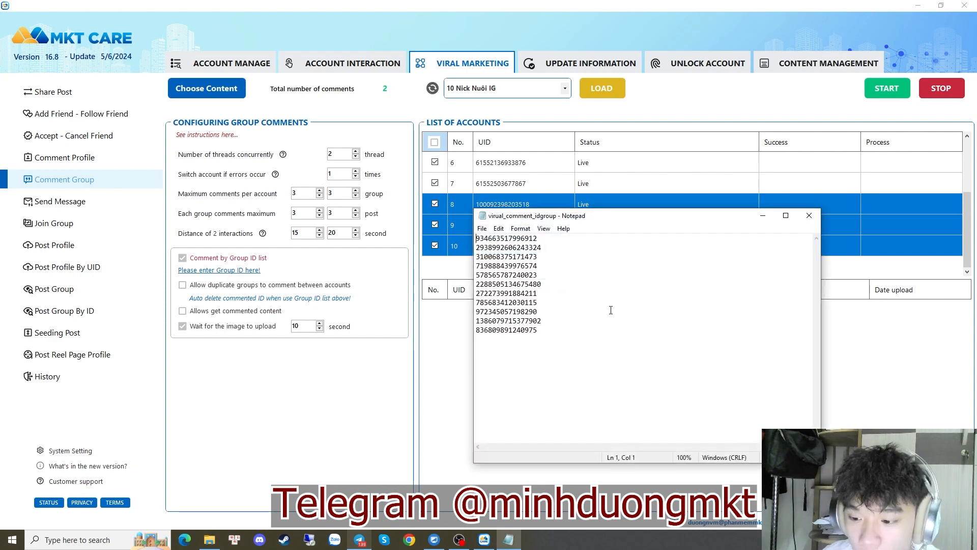
left_click_drag(543, 331, 476, 237)
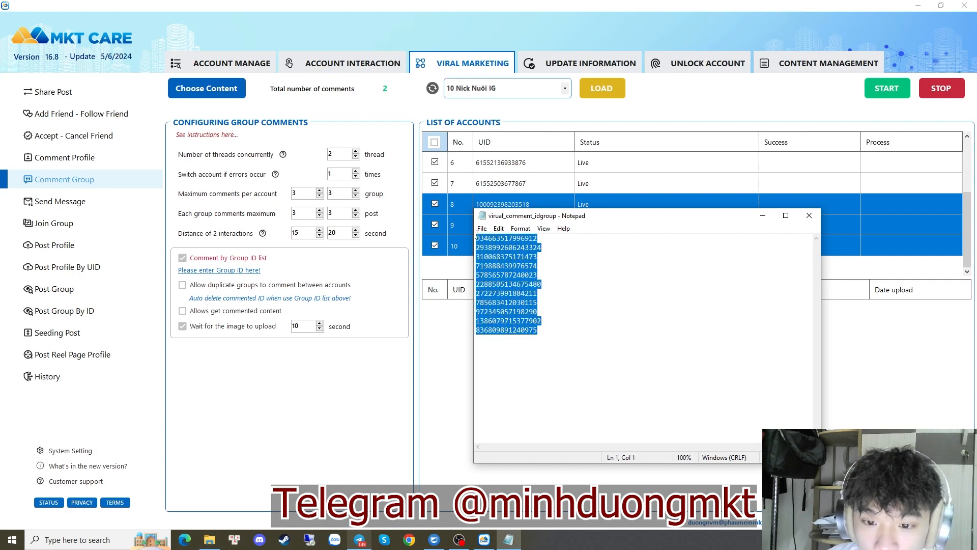
left_click(611, 285)
left_click_drag(540, 331, 483, 238)
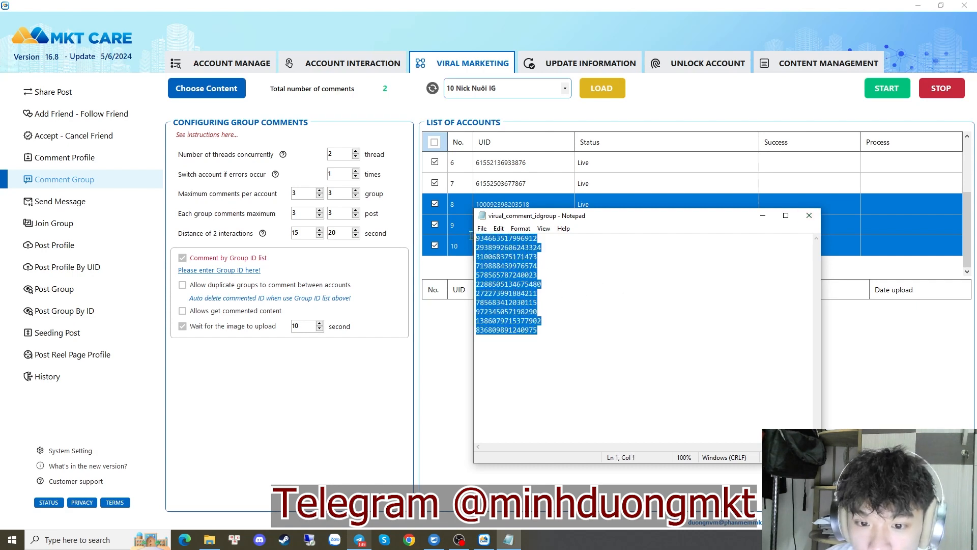
left_click(576, 316)
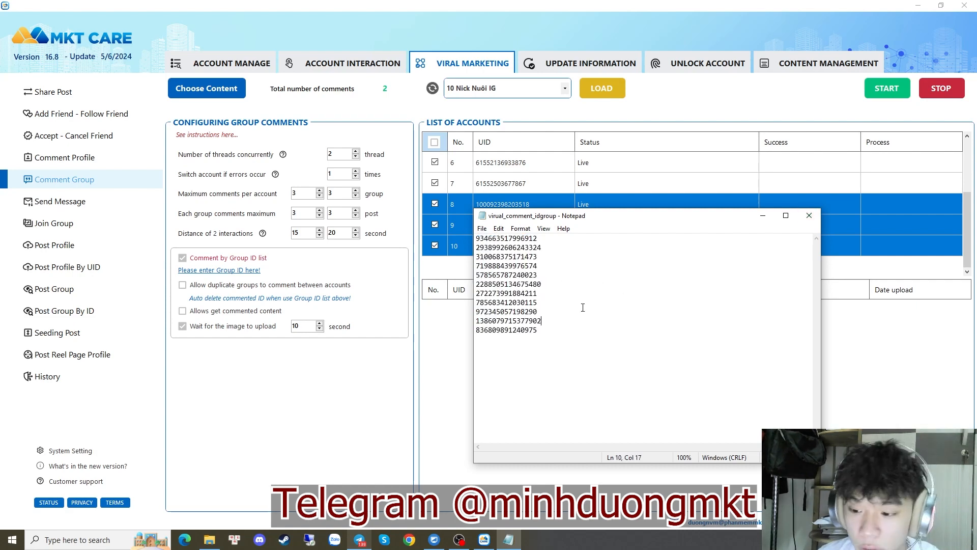
left_click_drag(580, 329, 481, 257)
left_click(480, 257)
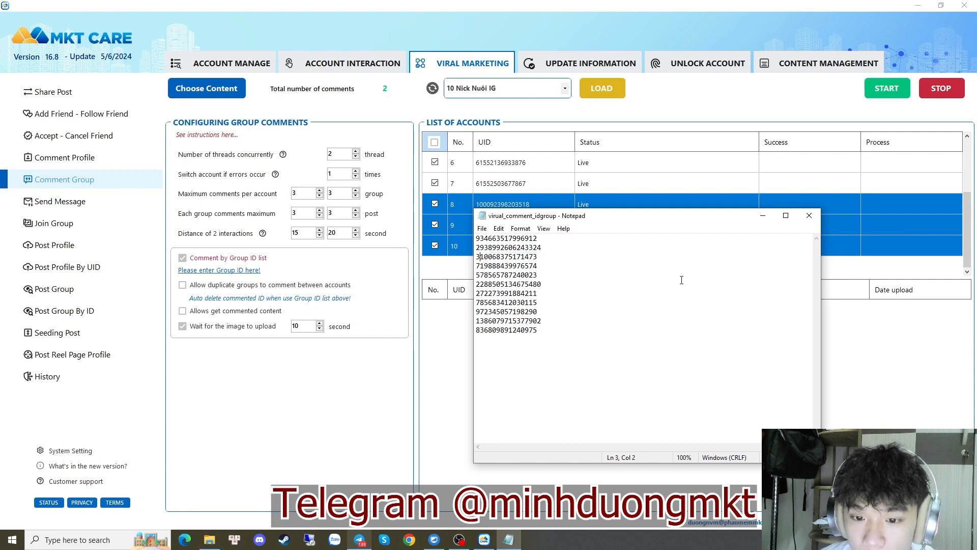
left_click(813, 220)
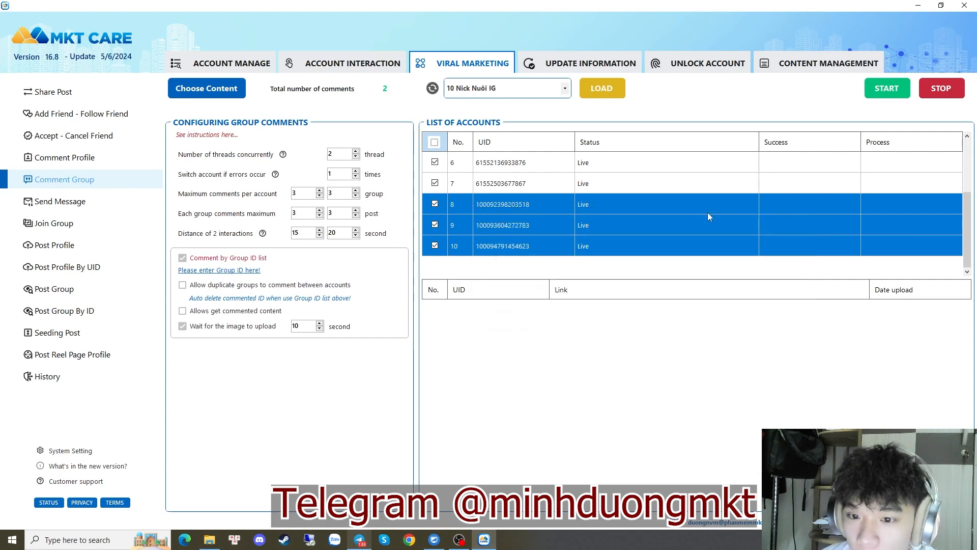
Start the group commenting run with the loaded accounts and reopen the group ID list.
left_click(879, 93)
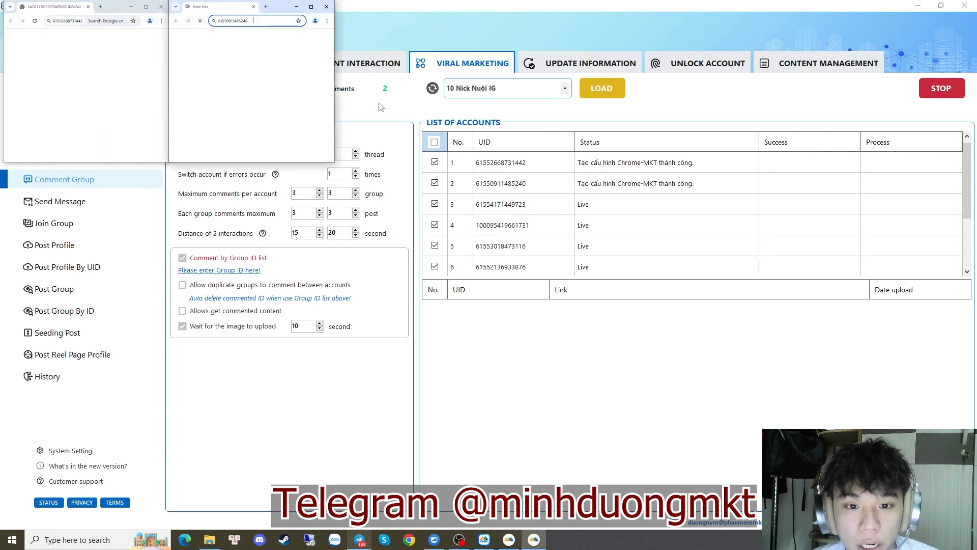
left_click(240, 272)
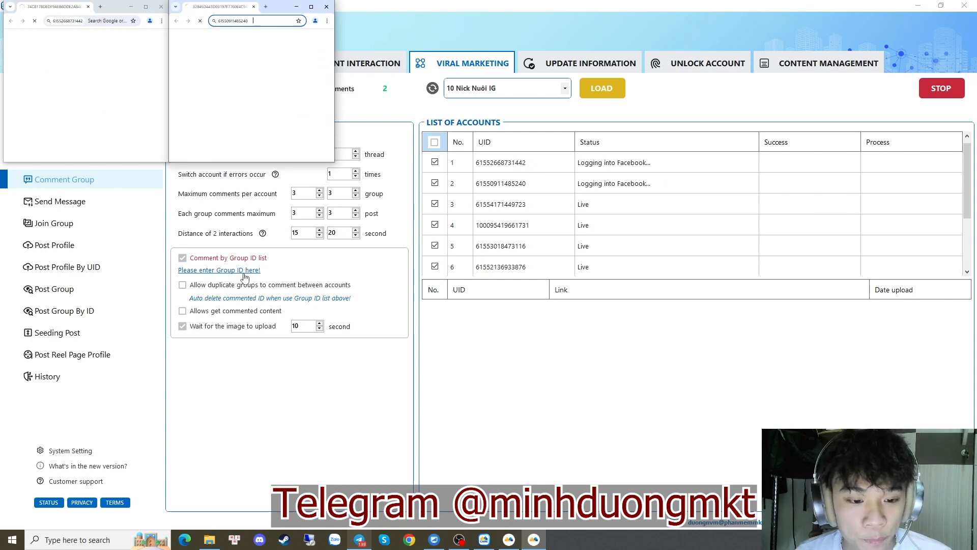
Highlight the first nine group IDs in the list and close the file without editing it.
left_click_drag(539, 311, 459, 241)
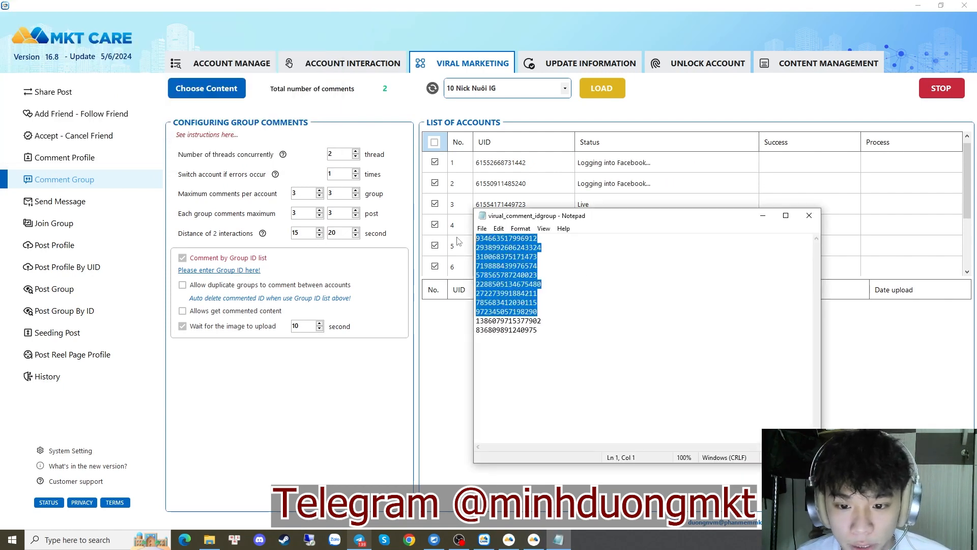
left_click(810, 215)
Bring both automated Facebook browser windows forward and move them side by side over the comment results list.
left_click(517, 540)
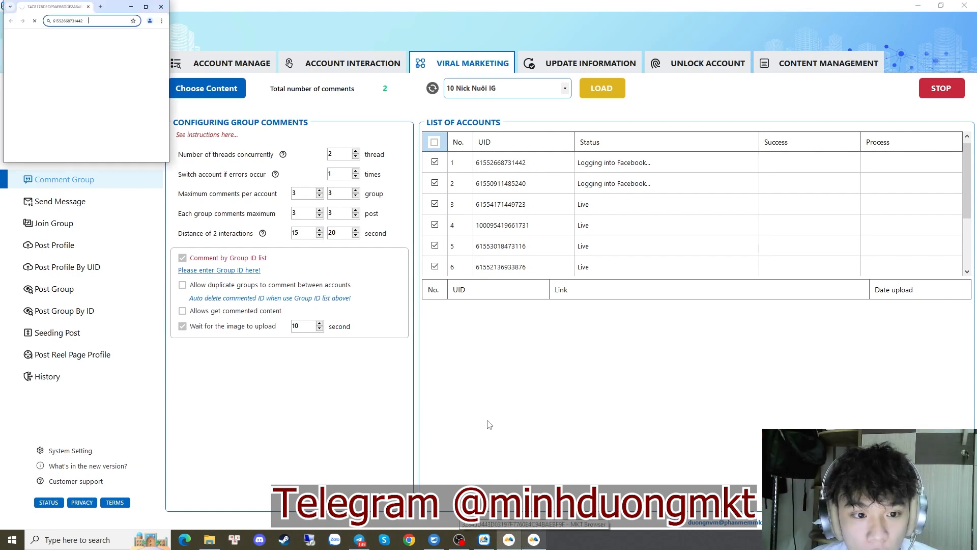
left_click(532, 541)
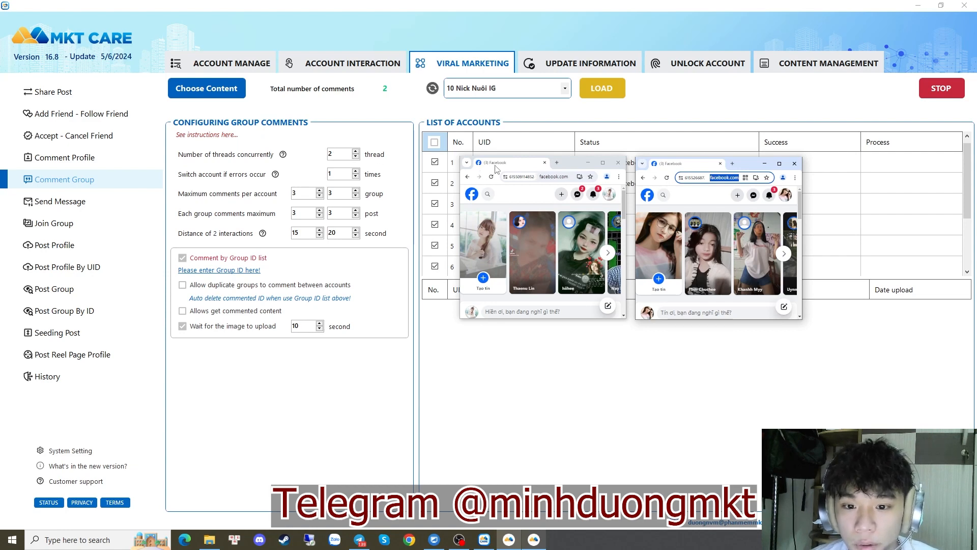
left_click_drag(496, 168, 485, 290)
left_click_drag(670, 169, 673, 283)
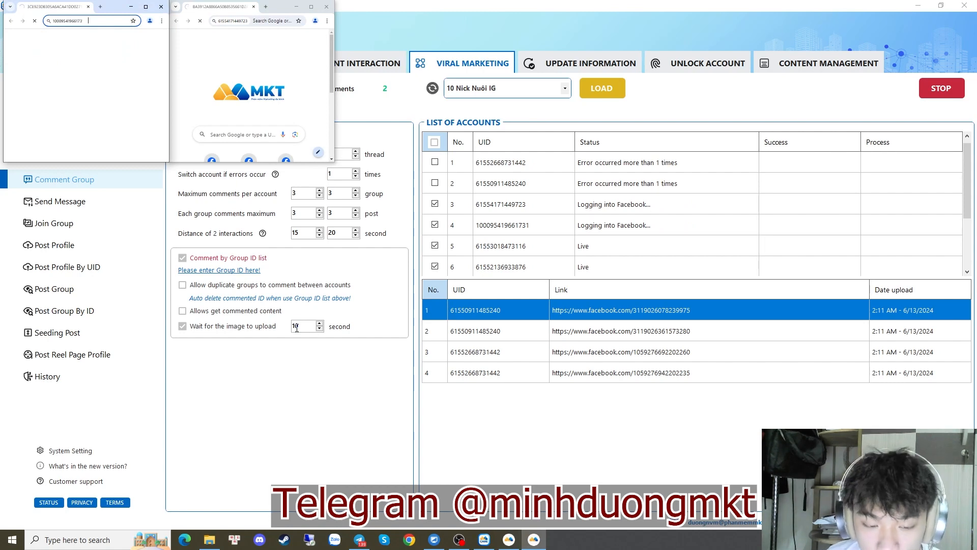
Check the wait time for image uploads and bring the running browser windows back into view.
left_click_drag(311, 327, 287, 332)
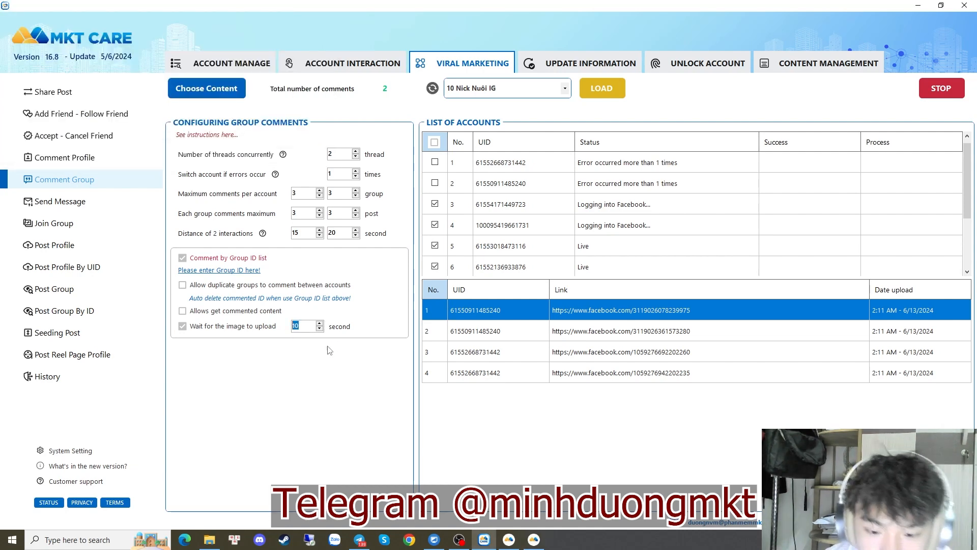
left_click(517, 543)
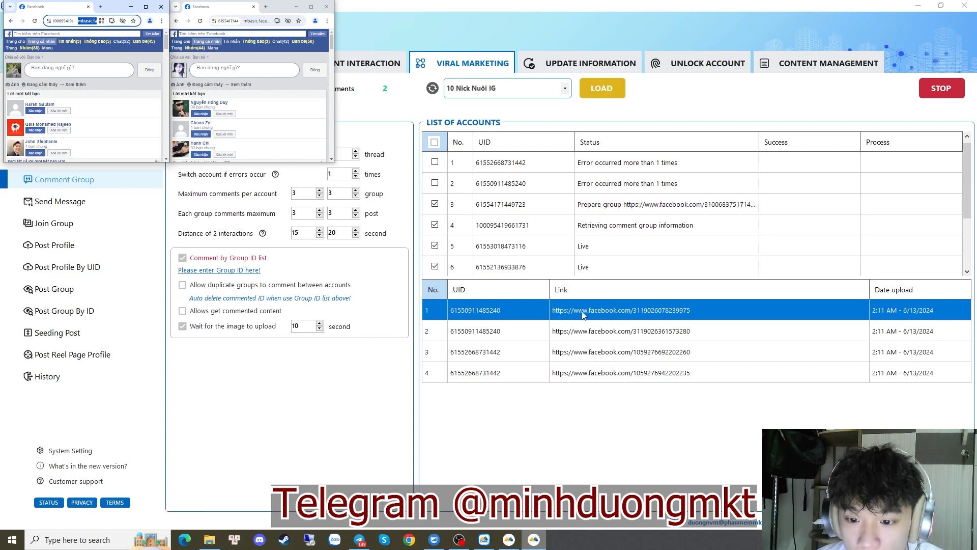
Examine the four comment links in the results list and look through the account list down to account 10.
left_click_drag(588, 311, 628, 371)
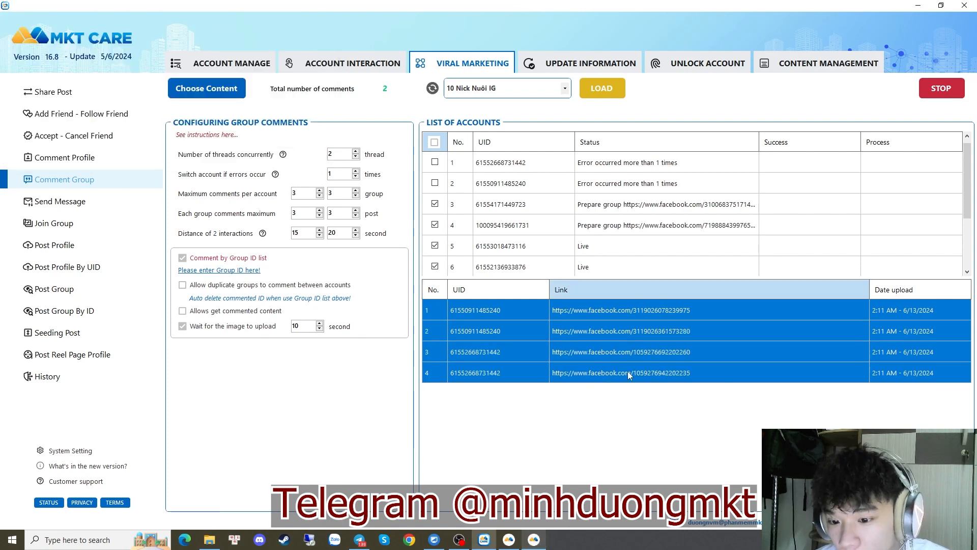
left_click(637, 330)
left_click(638, 330)
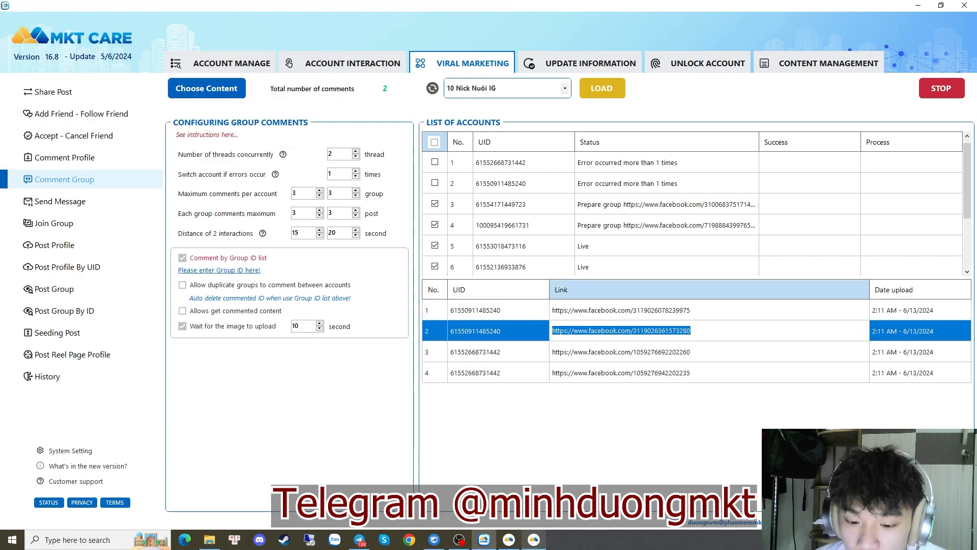
left_click_drag(595, 318, 622, 385)
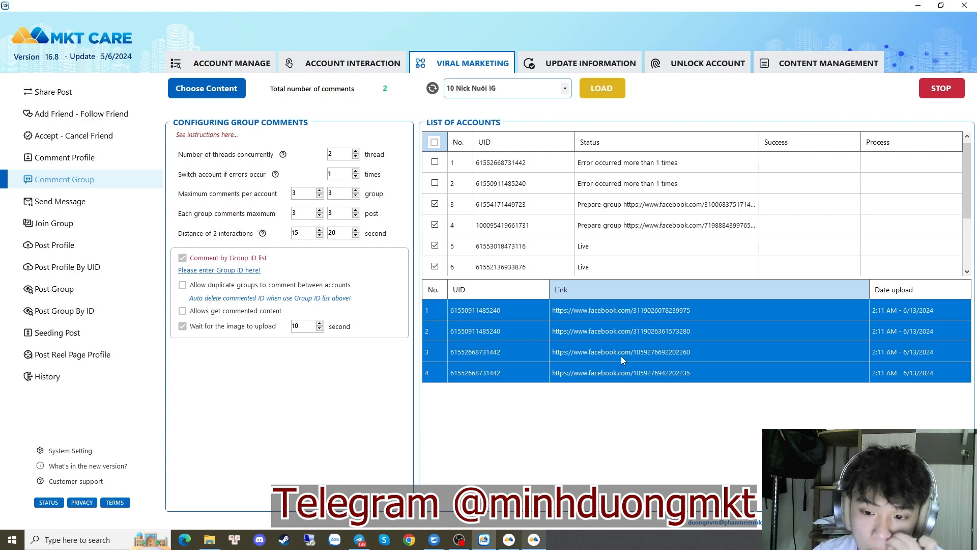
left_click_drag(596, 310, 620, 387)
left_click(612, 377)
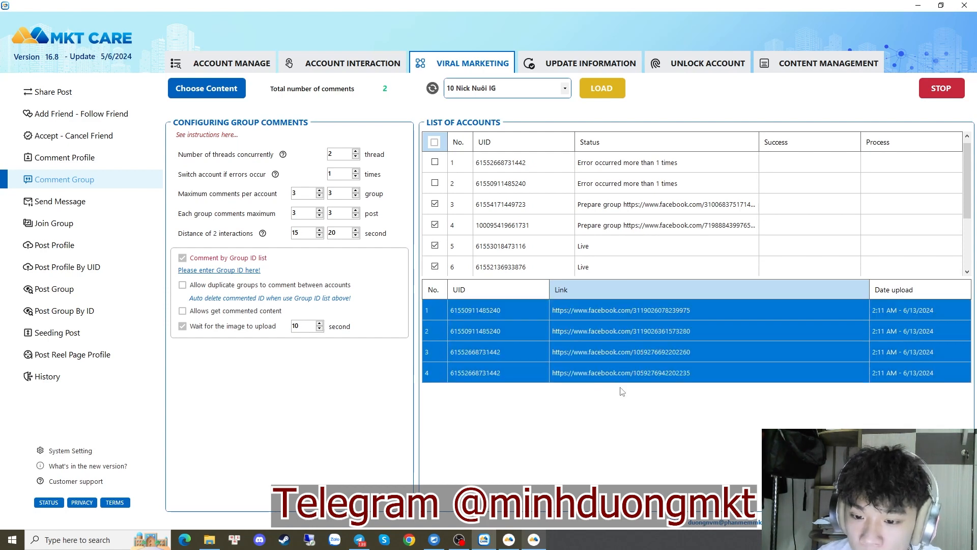
left_click(602, 313)
left_click_drag(571, 312, 599, 364)
left_click(598, 365)
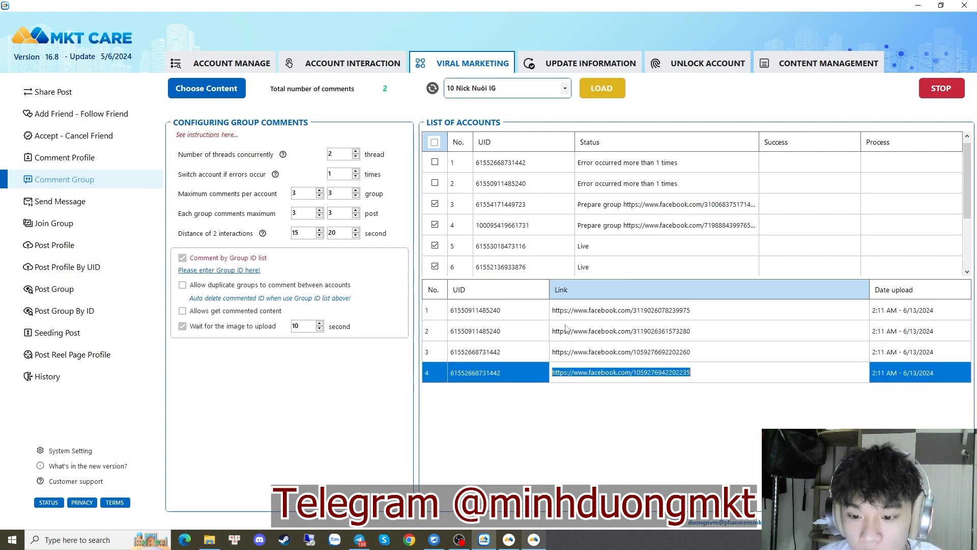
left_click_drag(561, 314, 593, 370)
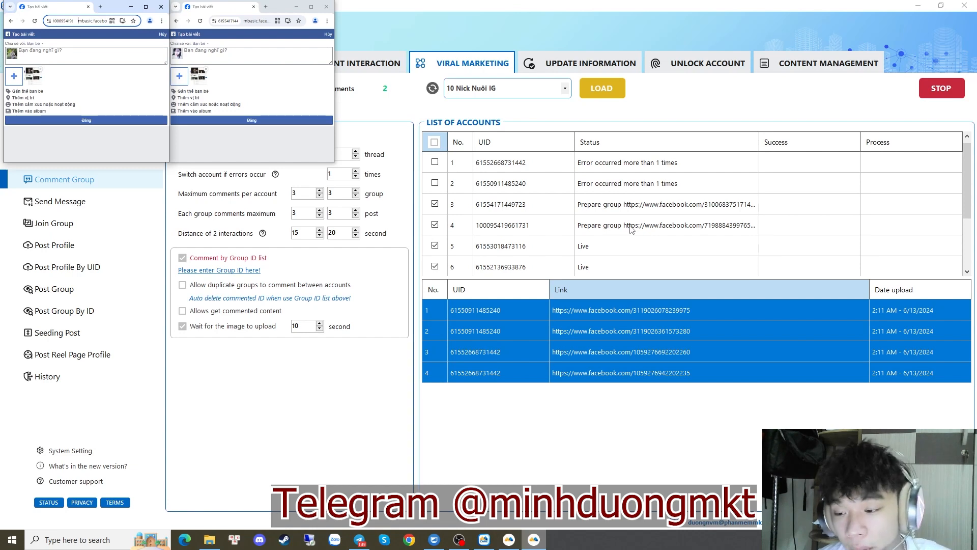
left_click_drag(969, 162, 969, 217)
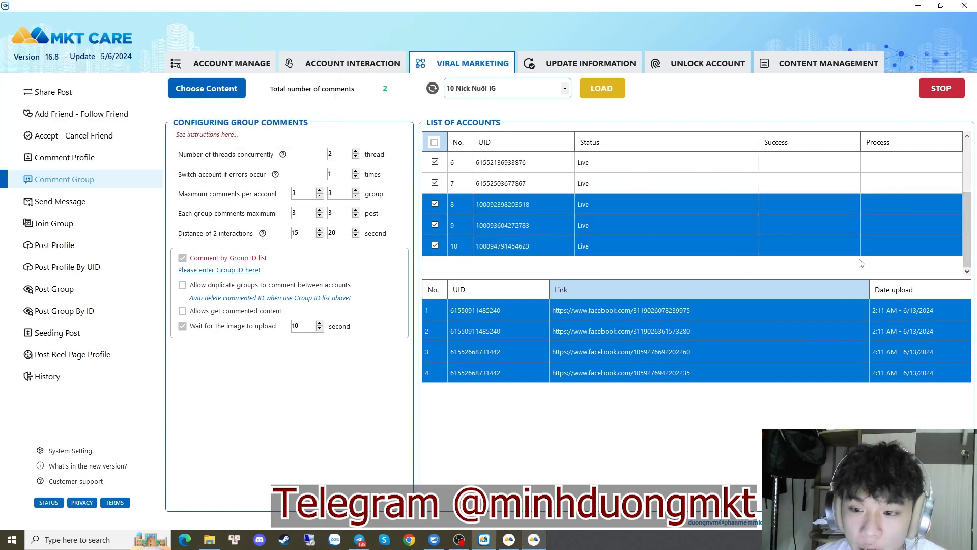
left_click_drag(971, 257, 967, 182)
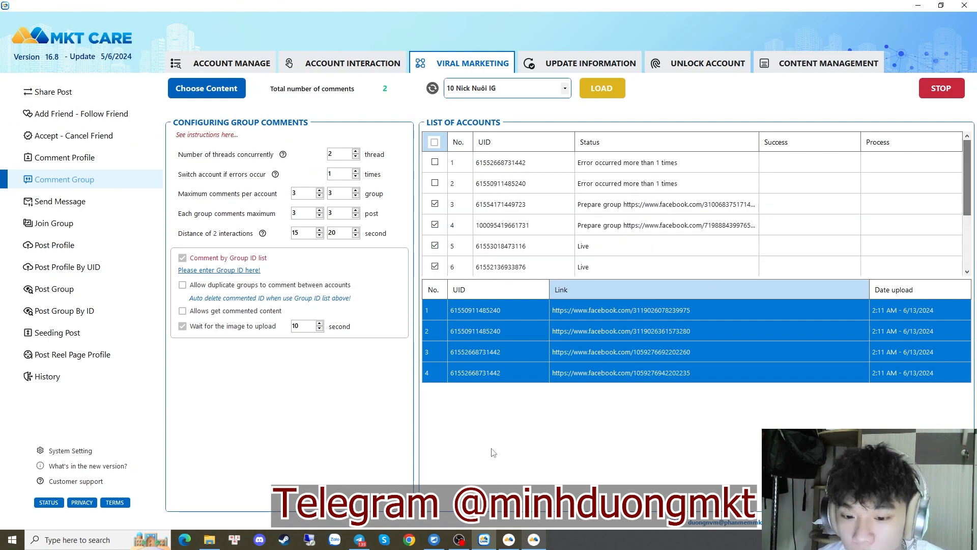
Bring both automated browser windows to the front and minimize the main program window behind them.
left_click(509, 540)
left_click(533, 540)
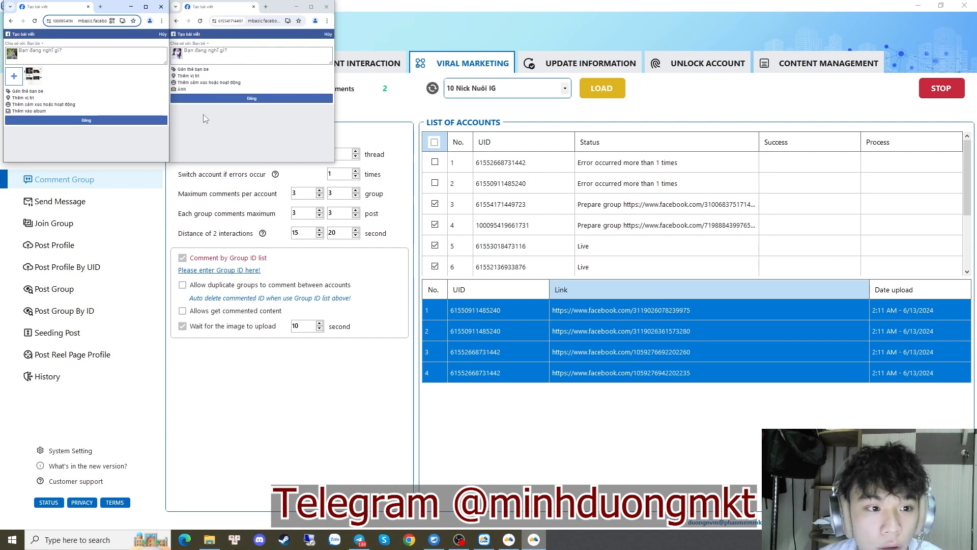
left_click(918, 5)
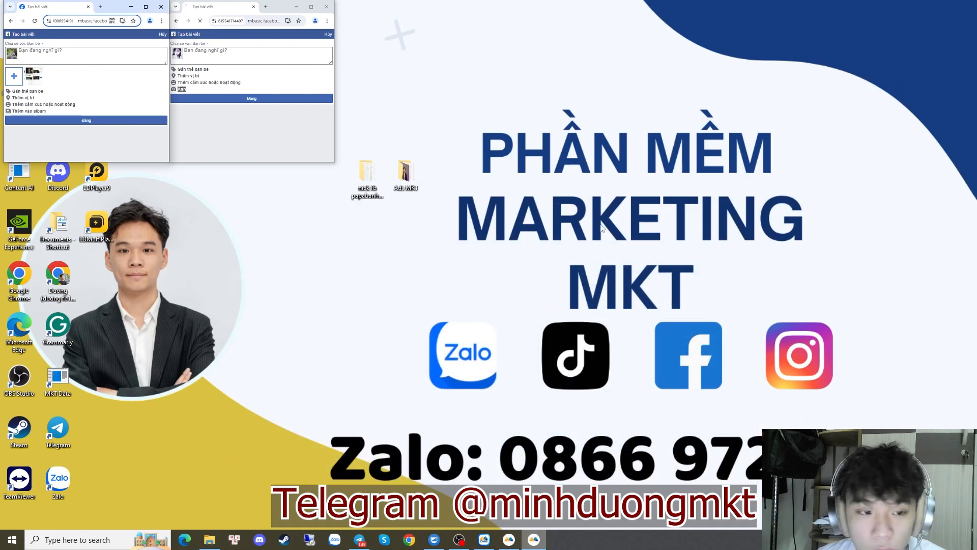